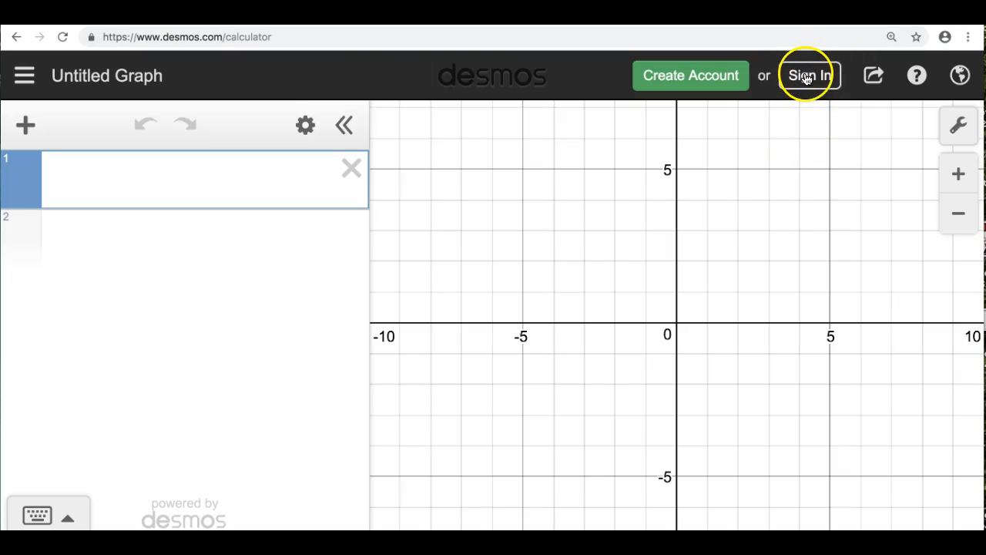
Sign in to the graphing calculator with the existing Google account
{"action": "left_click", "coordinate": [806, 77]}
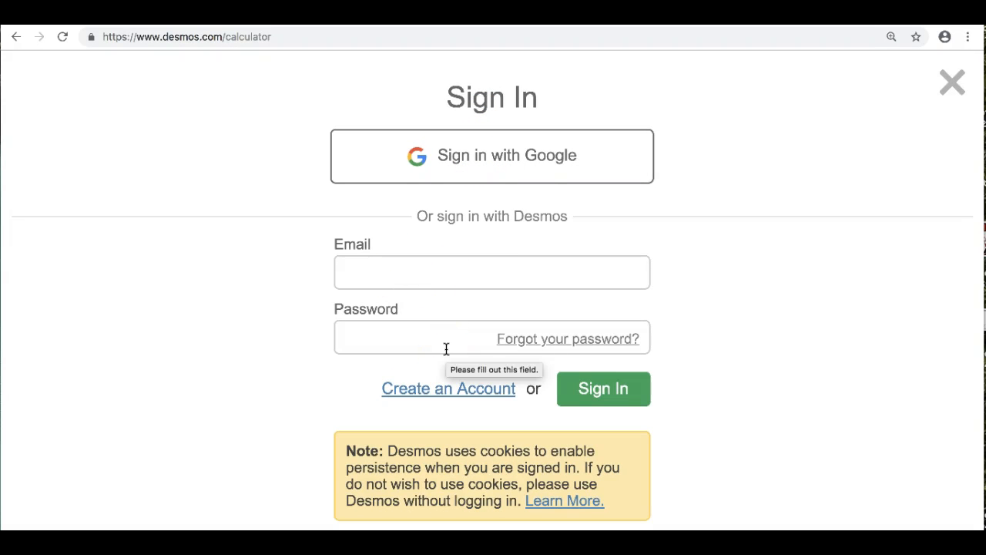
{"action": "left_click", "coordinate": [481, 154]}
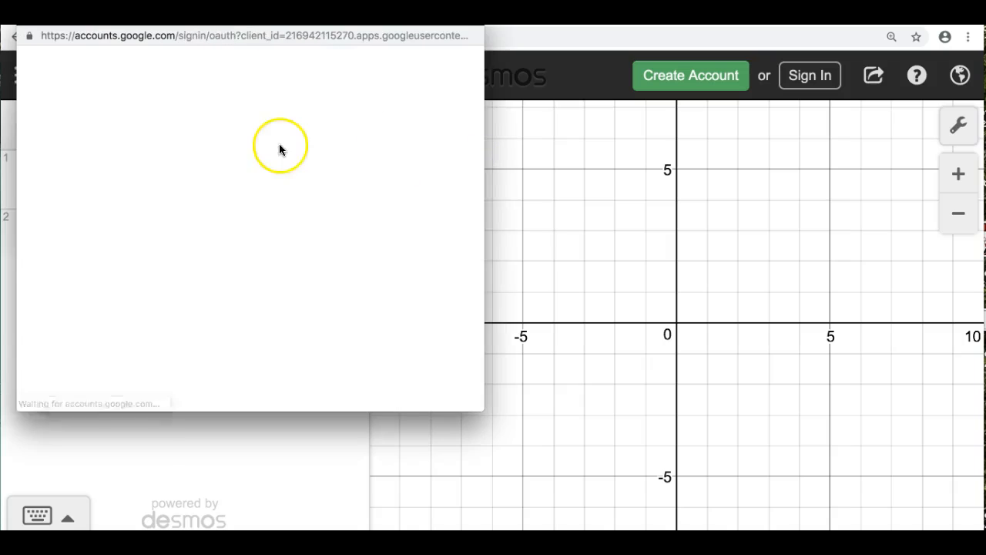
{"action": "left_click", "coordinate": [163, 219]}
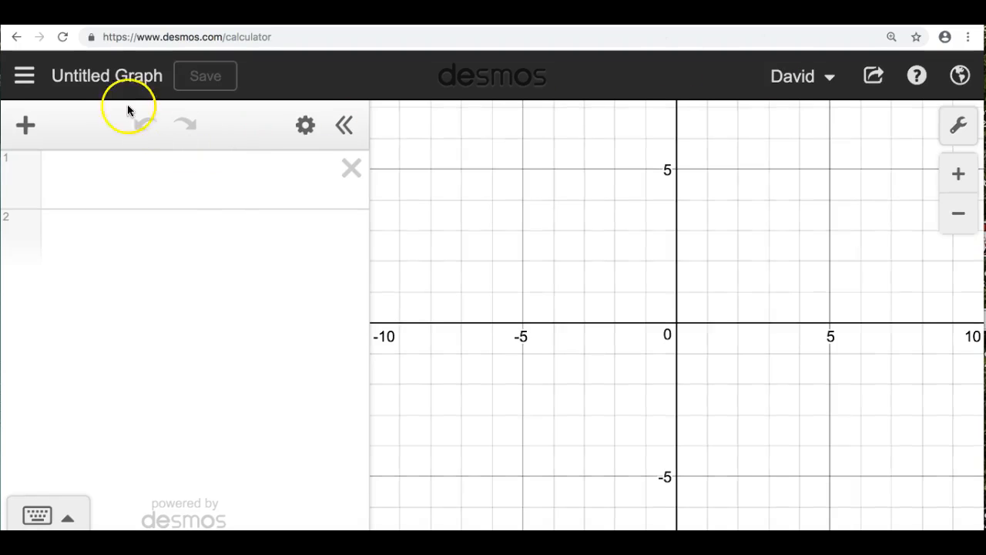
Save the untitled graph under the title "Desmos Day 1"
{"action": "left_click", "coordinate": [100, 78]}
{"action": "type", "text": "e"}
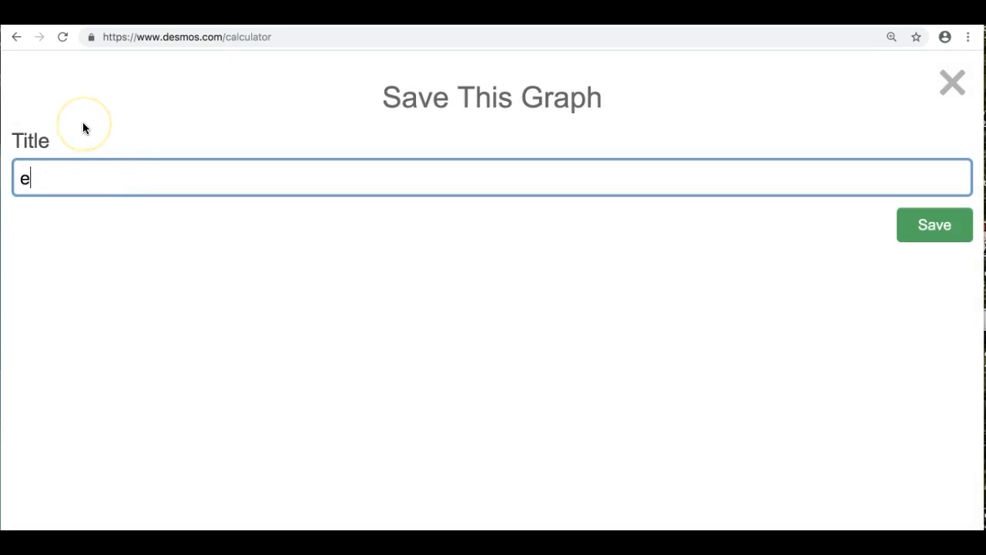
{"action": "key", "text": "BackSpace"}
{"action": "type", "text": "Desmos Day 1"}
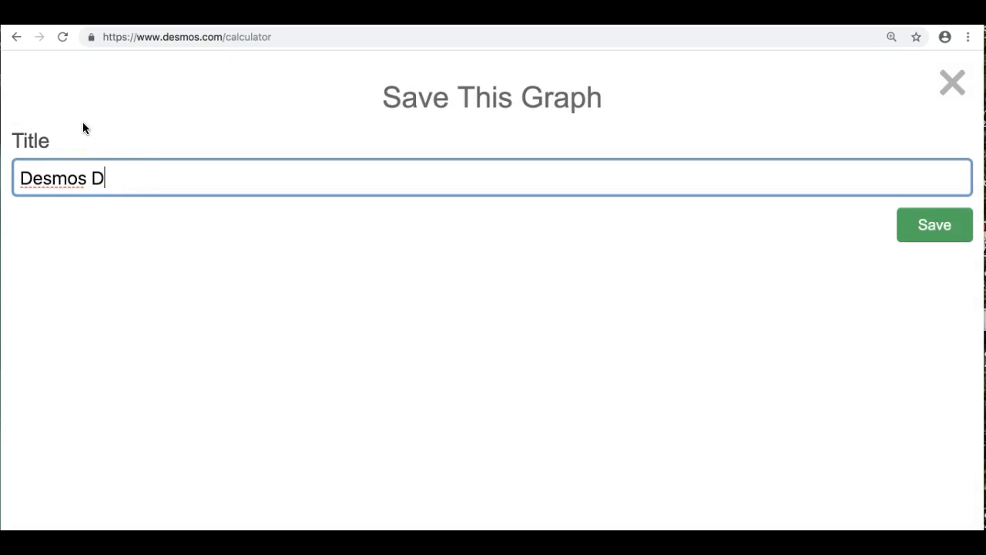
{"action": "left_click", "coordinate": [932, 242]}
{"action": "left_click", "coordinate": [85, 181]}
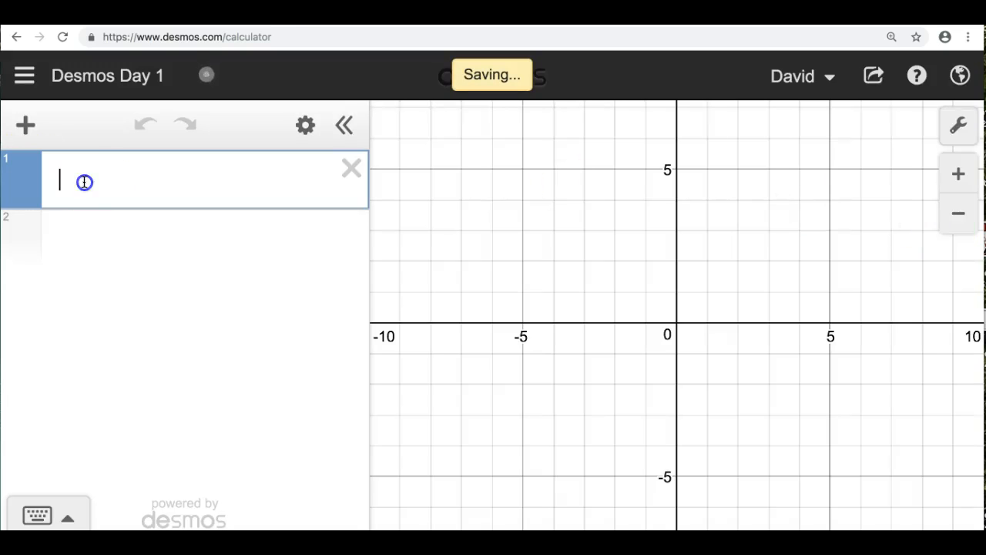
Switch to the Desmos1 graph and plot y = x as its first expression
{"action": "left_click", "coordinate": [225, 14]}
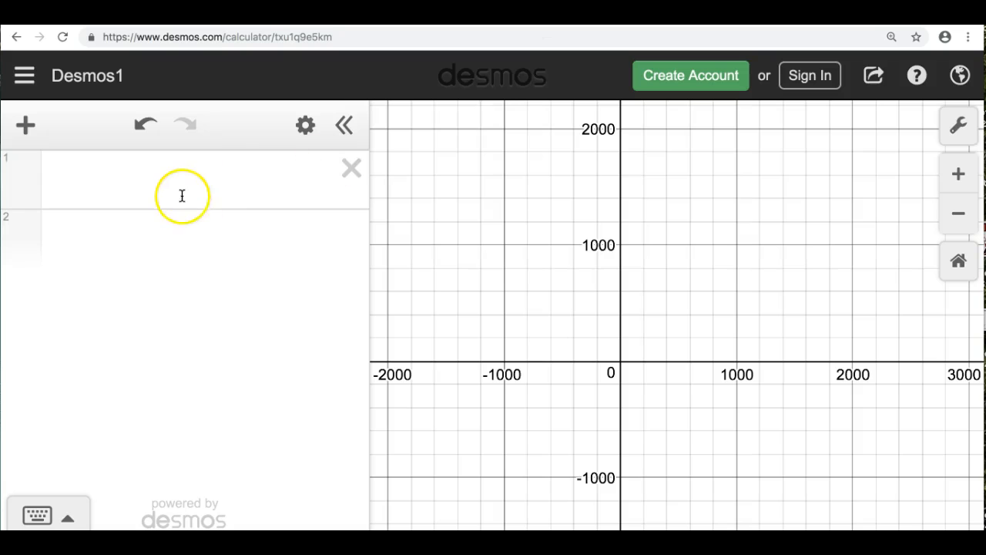
{"action": "left_click", "coordinate": [169, 183]}
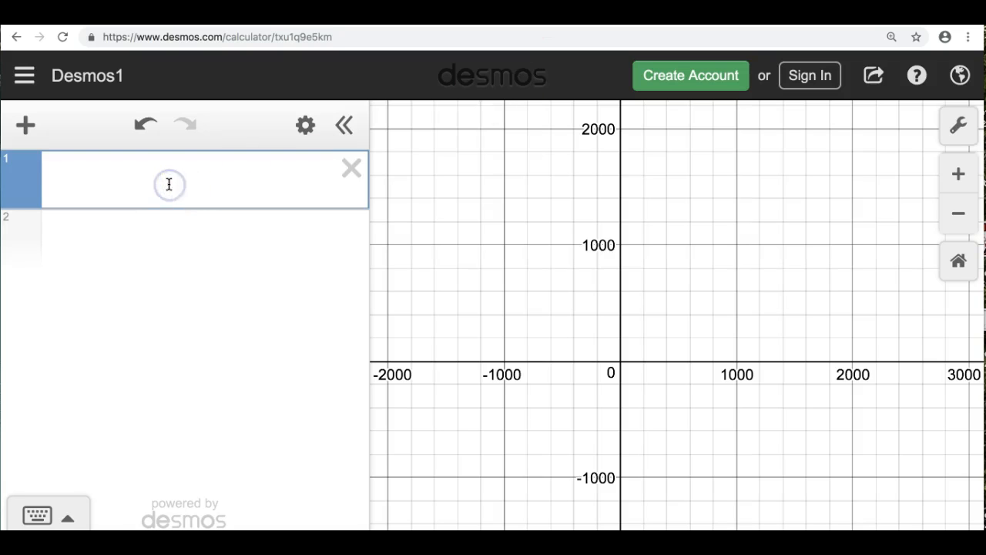
{"action": "type", "text": "y=x"}
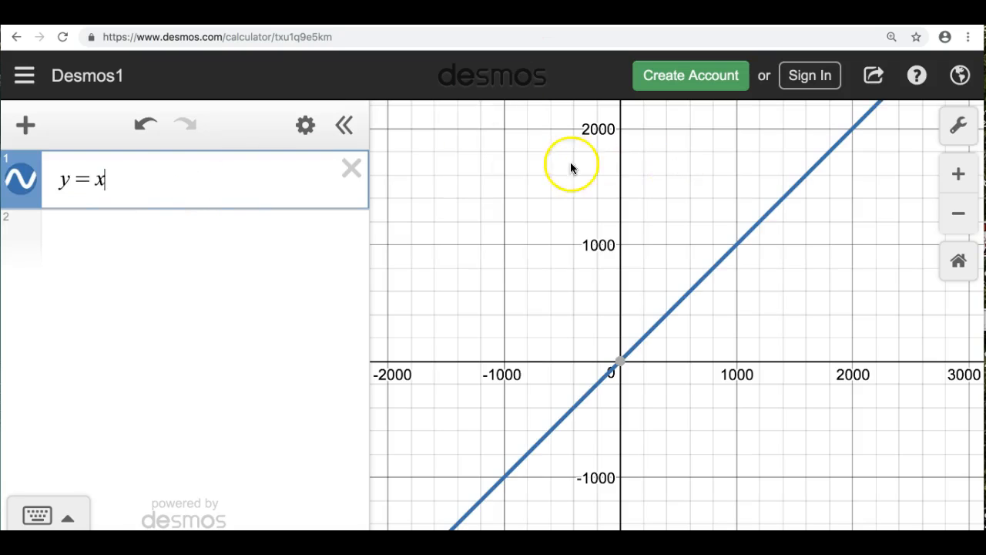
{"action": "left_click", "coordinate": [585, 292]}
{"action": "left_click_drag", "start_coordinate": [584, 290], "coordinate": [608, 251]}
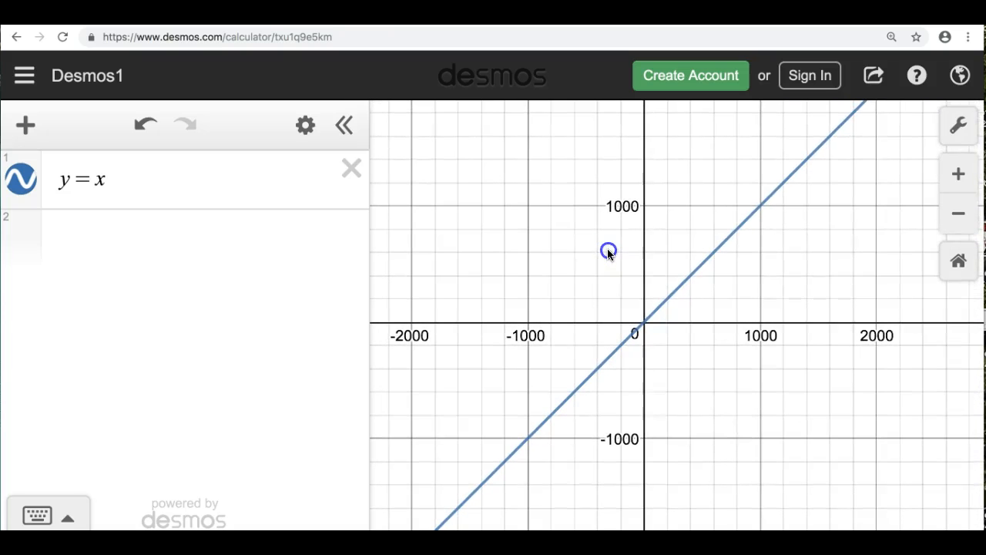
Try out Projector Mode in the graph settings, turning it on and back off
{"action": "left_click", "coordinate": [959, 126]}
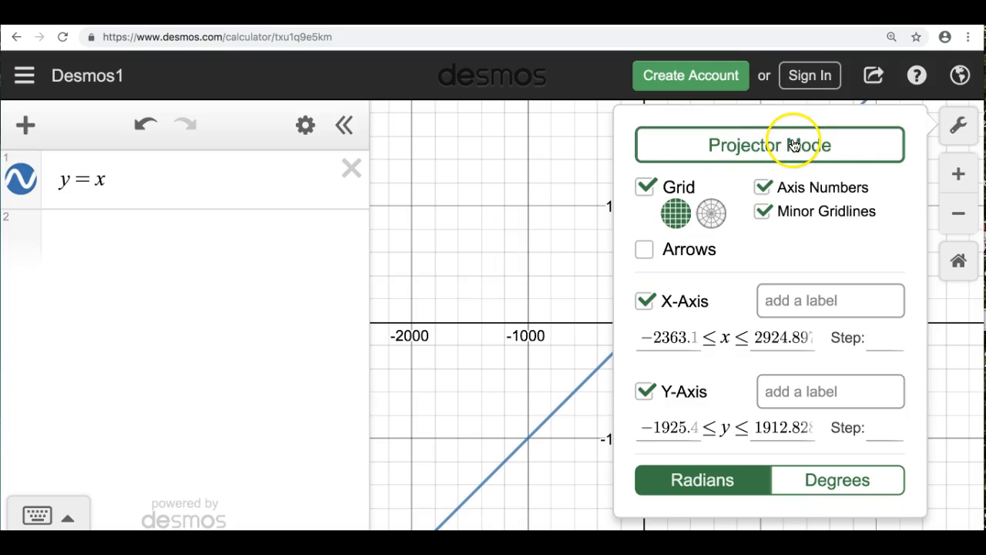
{"action": "left_click", "coordinate": [716, 144]}
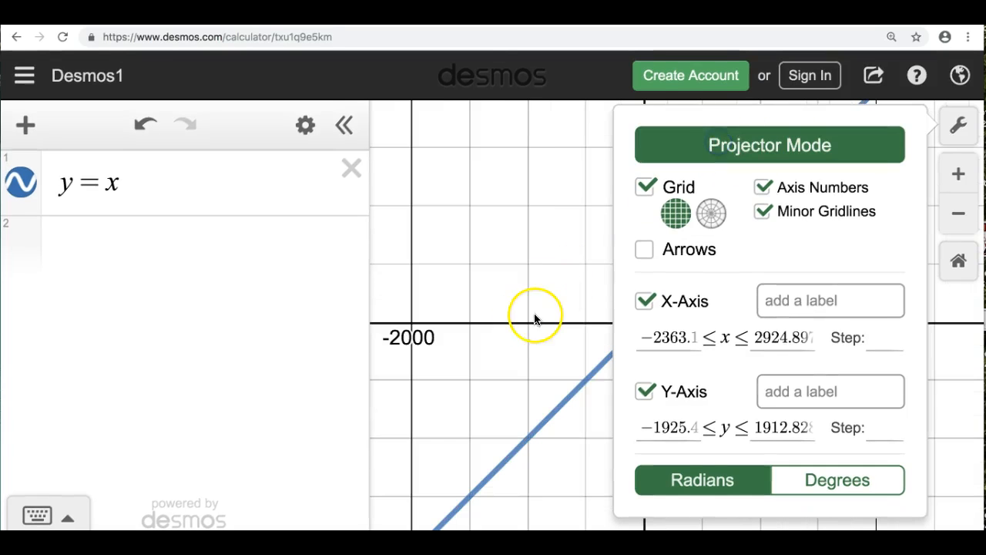
{"action": "left_click", "coordinate": [745, 154]}
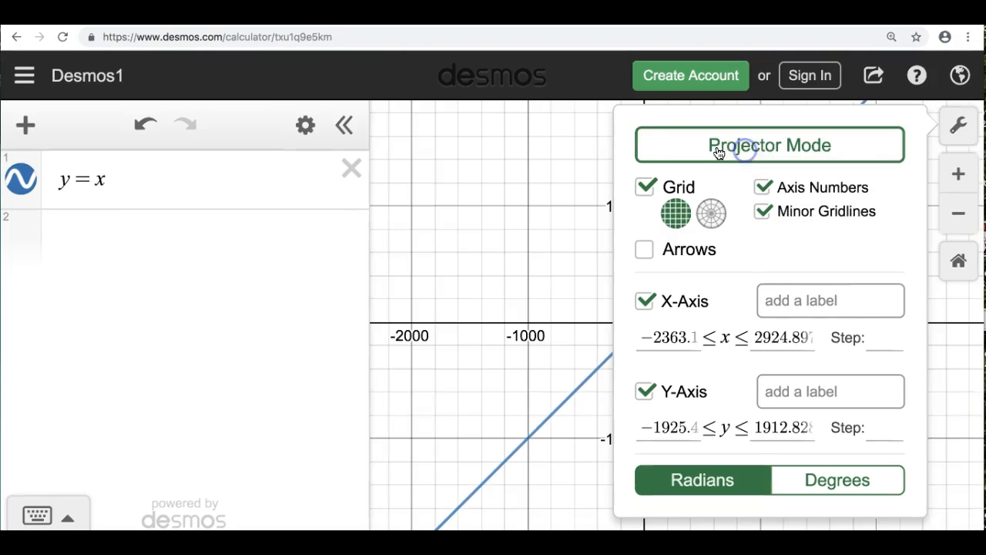
{"action": "left_click", "coordinate": [670, 352]}
{"action": "left_click", "coordinate": [523, 193]}
Add the vertical line x = 2 and the horizontal line y = -3 as separate expressions below y = x
{"action": "left_click", "coordinate": [89, 196]}
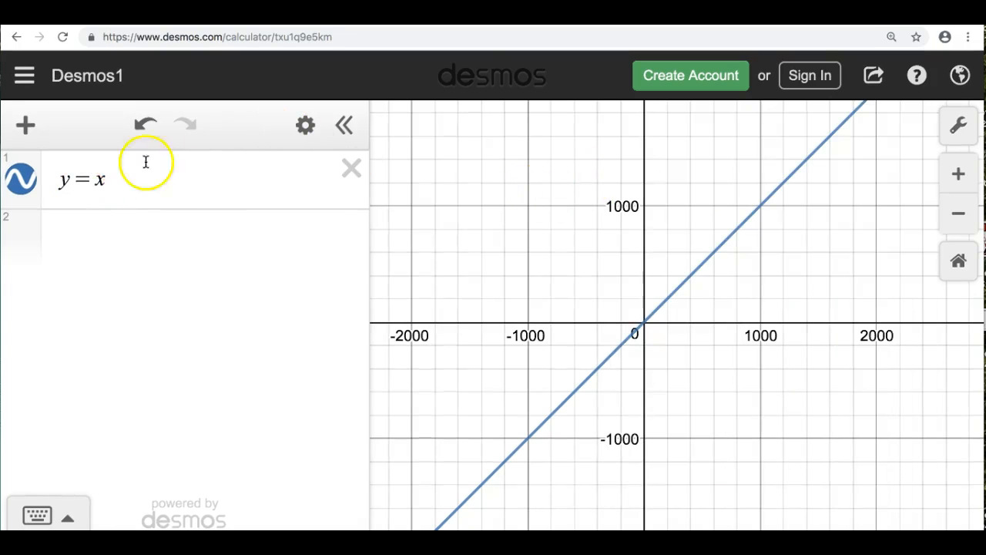
{"action": "left_click", "coordinate": [101, 228]}
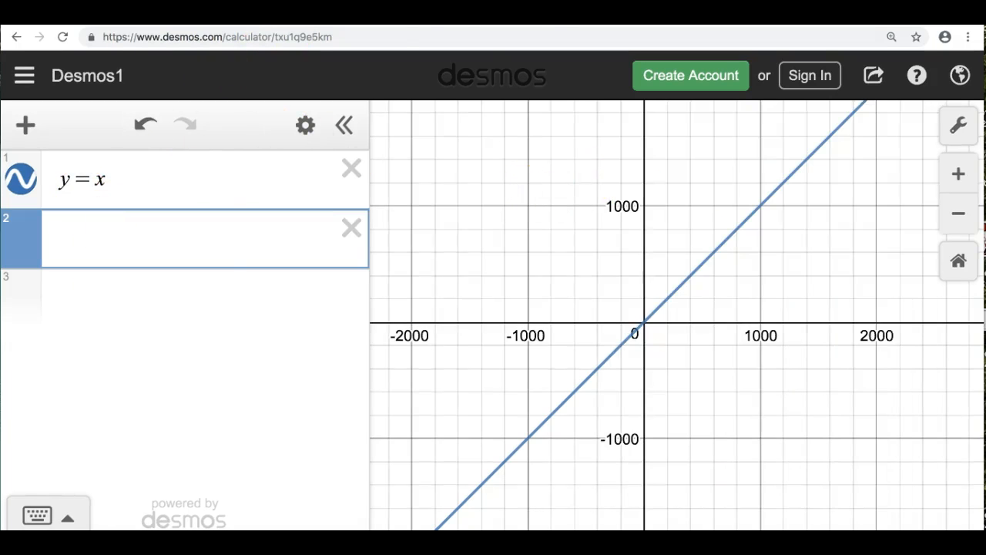
{"action": "key", "text": "ctrl+shift+Tab"}
{"action": "type", "text": "x=2"}
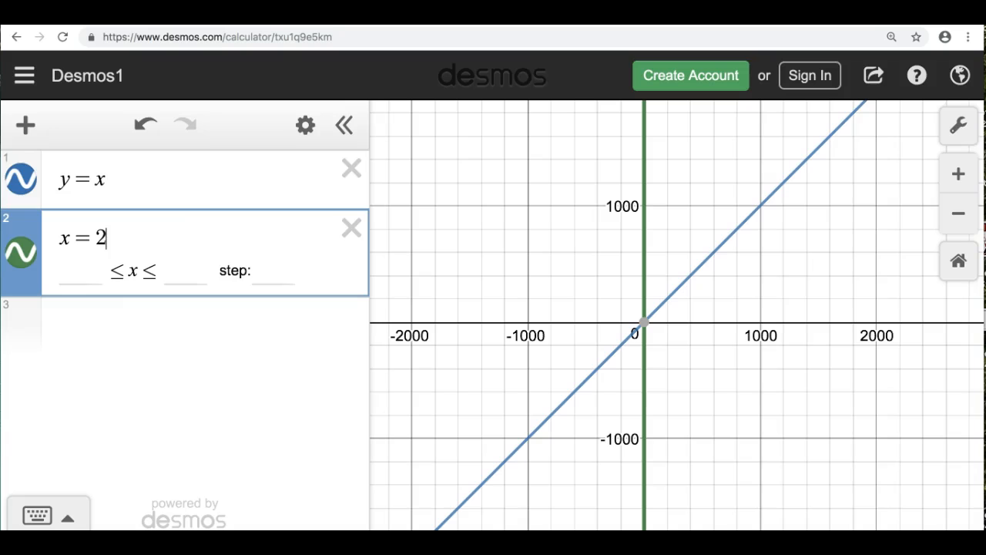
{"action": "key", "text": "Return"}
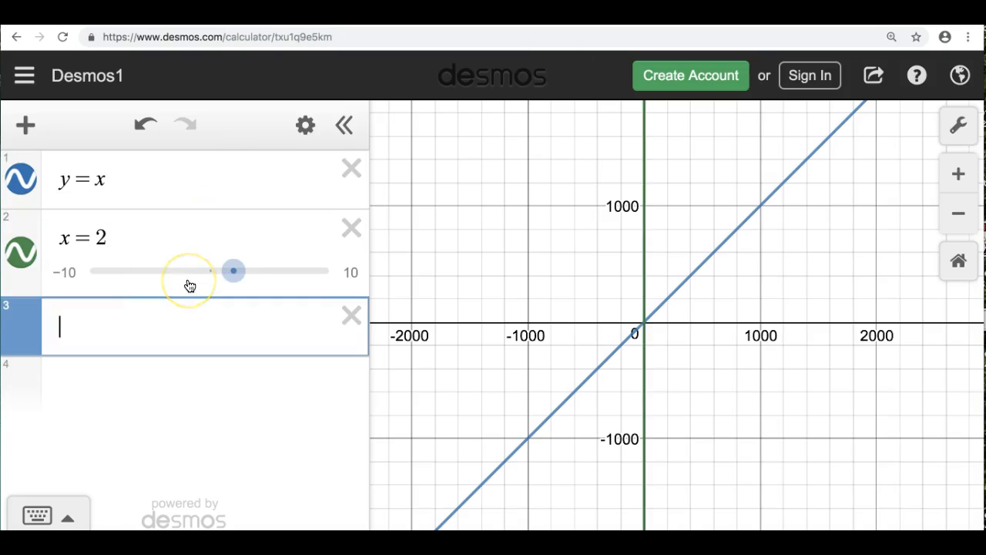
{"action": "type", "text": "y=-3"}
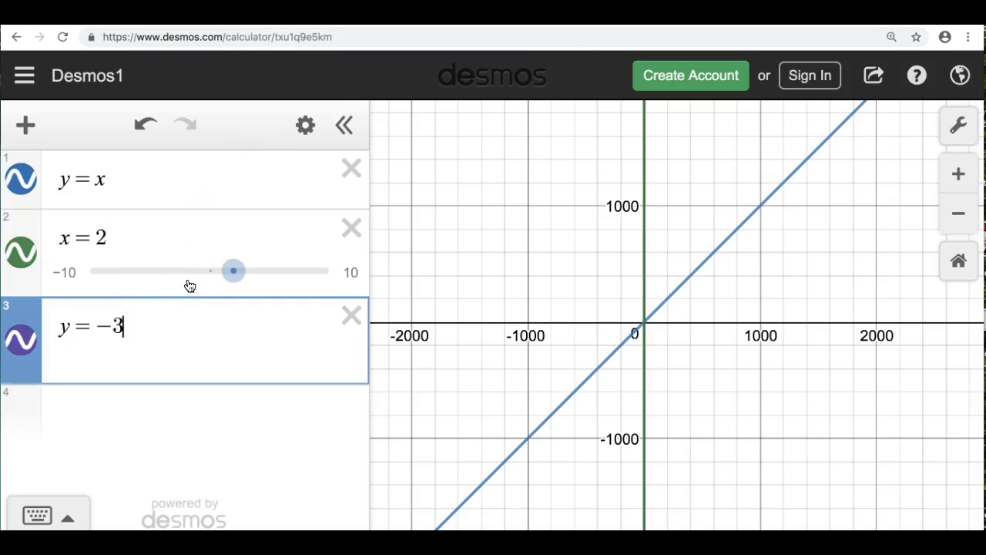
Add the line y = 2x + 3 as the fourth expression
{"action": "key", "text": "Return"}
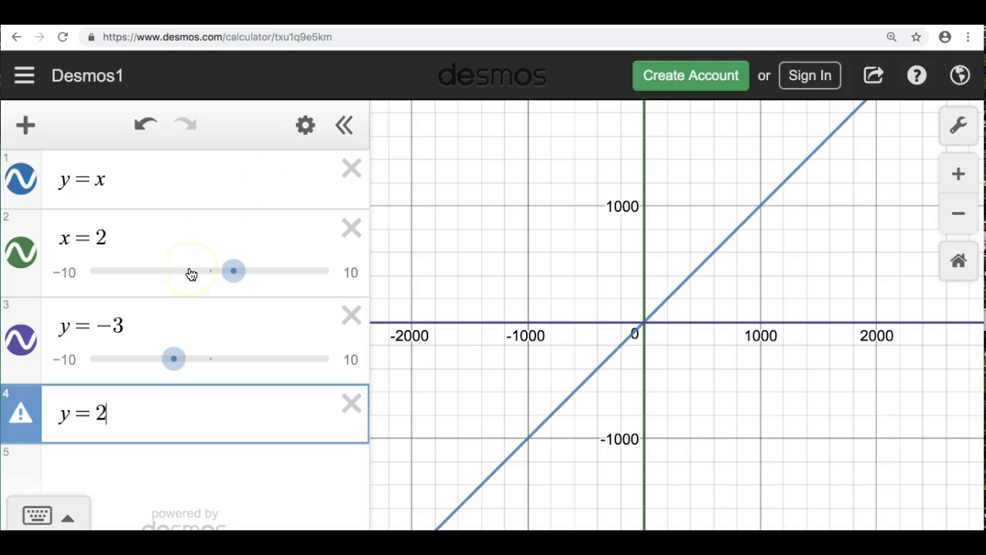
{"action": "type", "text": "x+3"}
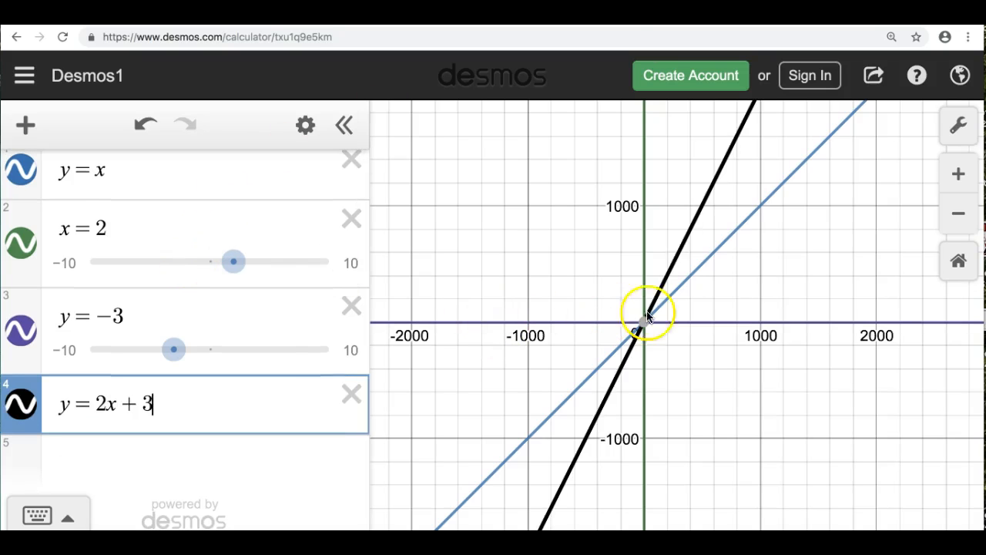
{"action": "left_click_drag", "start_coordinate": [532, 278], "coordinate": [648, 236]}
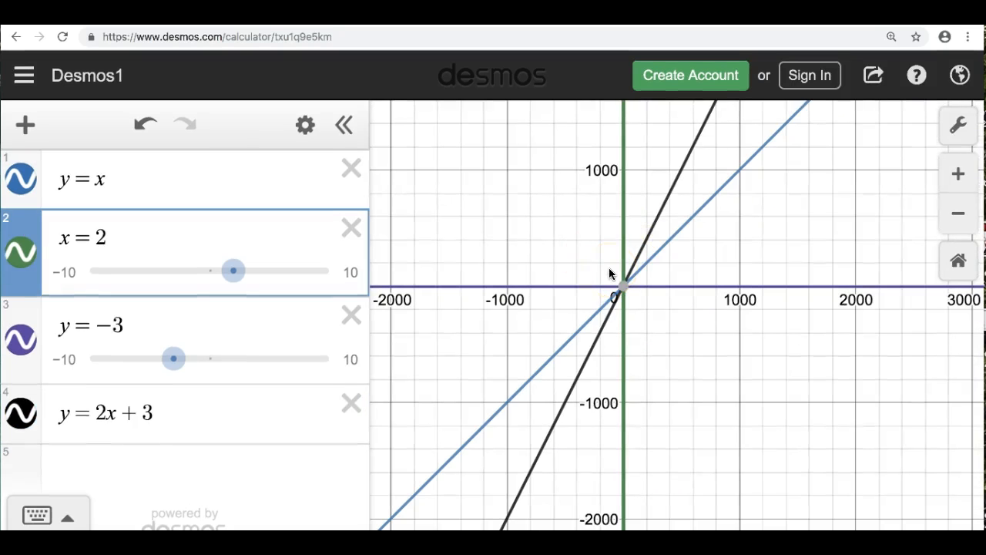
{"action": "mouse_move", "coordinate": [562, 272]}
{"action": "left_mouse_down"}
{"action": "mouse_move", "coordinate": [668, 284]}
{"action": "mouse_move", "coordinate": [548, 312]}
{"action": "mouse_move", "coordinate": [548, 262]}
{"action": "left_mouse_up"}
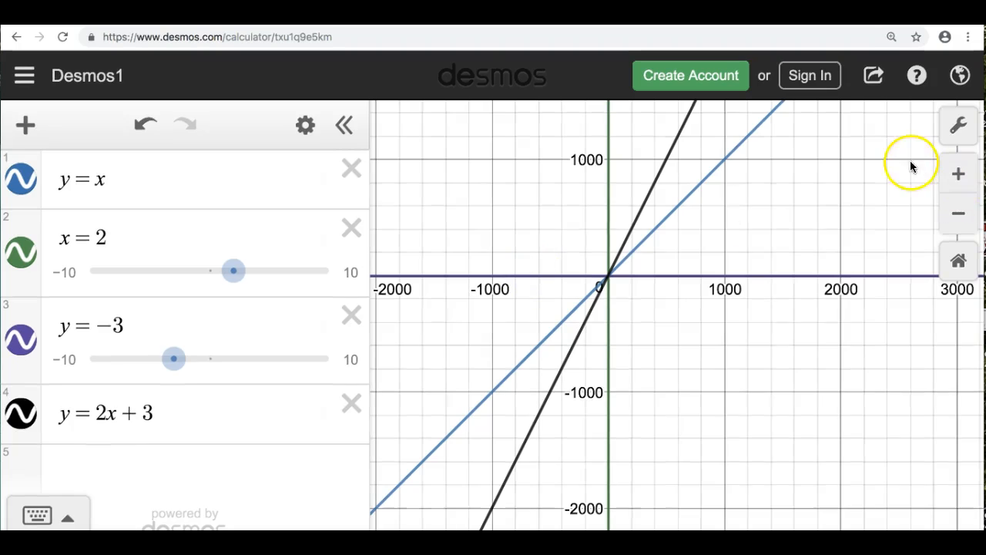
Set the graph's x-axis range from -10 to 10 in the graph settings
{"action": "left_click", "coordinate": [959, 133]}
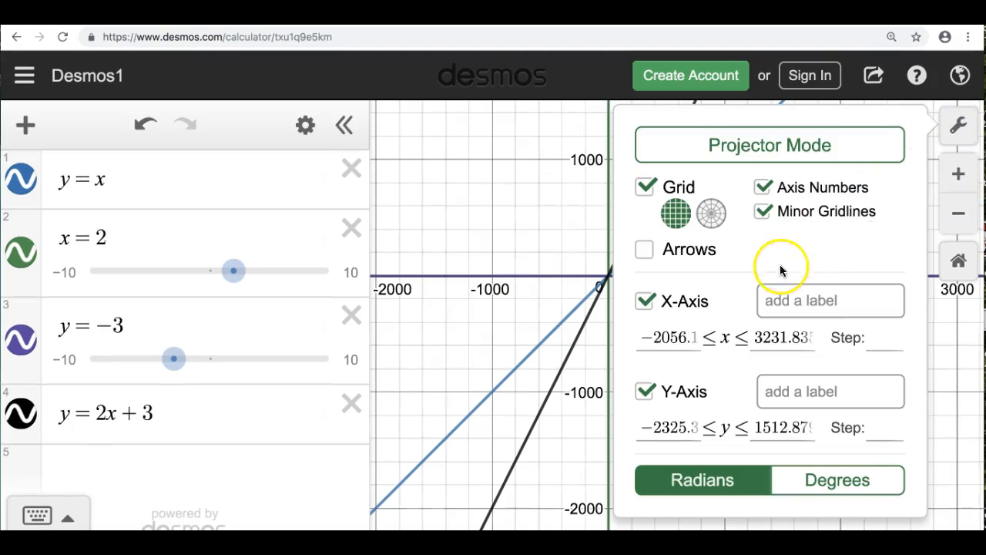
{"action": "left_click", "coordinate": [670, 337]}
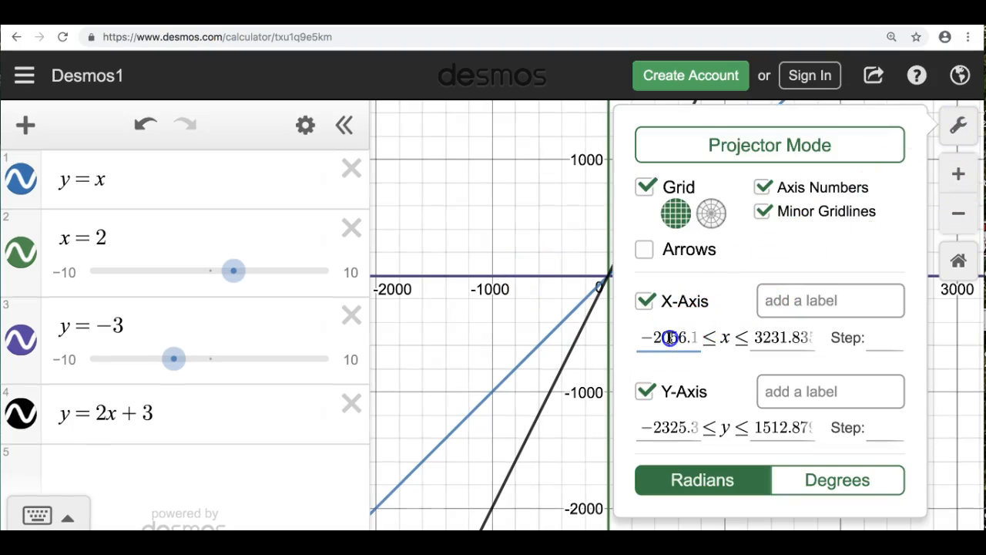
{"action": "left_click_drag", "start_coordinate": [694, 337], "coordinate": [619, 341]}
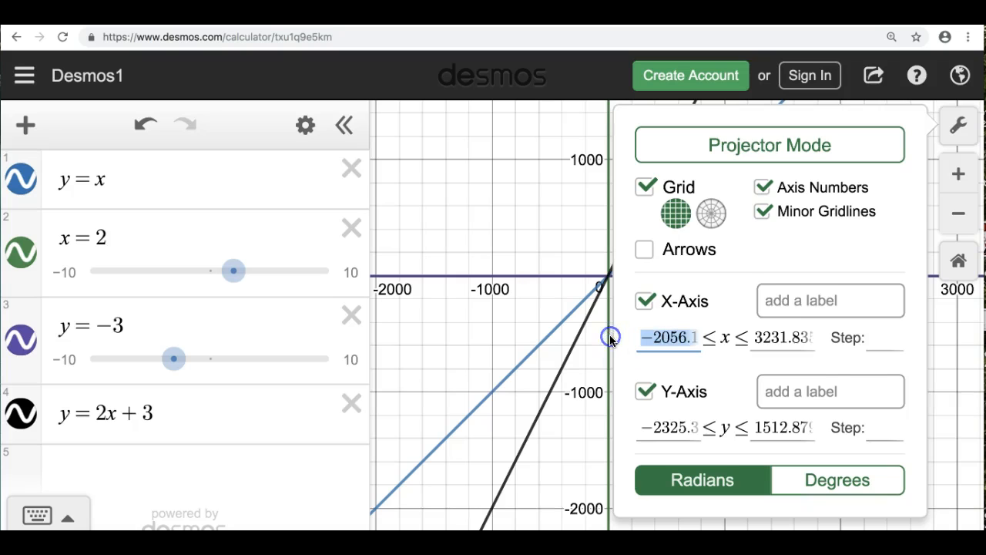
{"action": "type", "text": "-1076"}
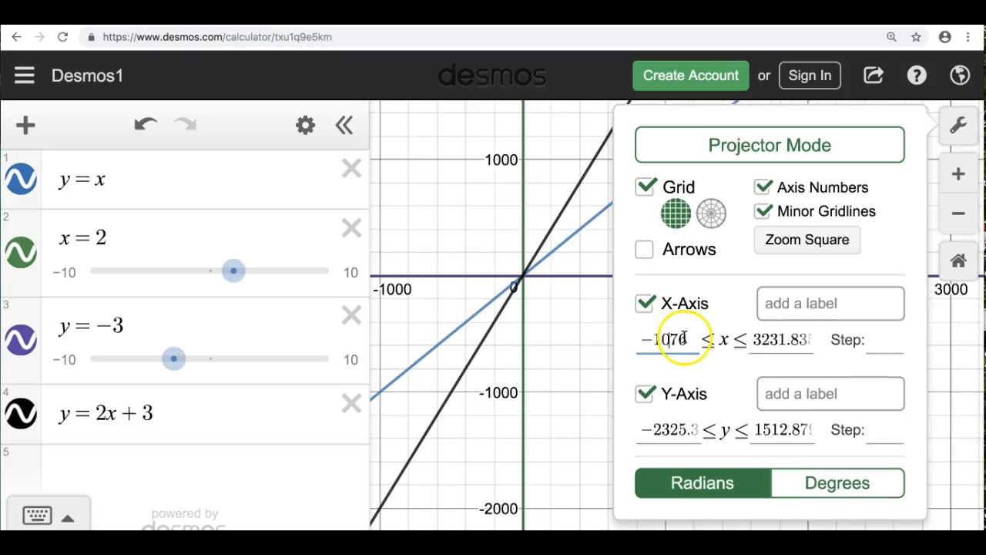
{"action": "key", "text": "Delete"}
{"action": "key", "text": "Delete"}
{"action": "left_click", "coordinate": [787, 337]}
{"action": "key", "text": "BackSpace"}
{"action": "key", "text": "BackSpace"}
{"action": "key", "text": "BackSpace"}
{"action": "key", "text": "BackSpace"}
{"action": "key", "text": "BackSpace"}
{"action": "key", "text": "BackSpace"}
{"action": "key", "text": "BackSpace"}
{"action": "key", "text": "BackSpace"}
{"action": "type", "text": "10"}
Set the y-axis range from -10 to 10 and close the graph settings
{"action": "left_click", "coordinate": [683, 430]}
{"action": "left_click_drag", "start_coordinate": [696, 433], "coordinate": [629, 426]}
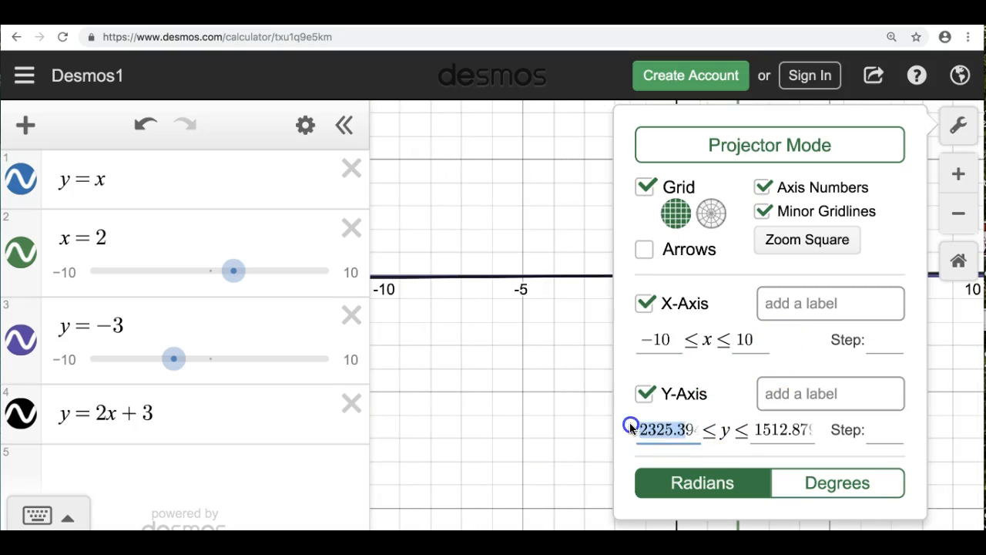
{"action": "key", "text": "BackSpace"}
{"action": "type", "text": "1094"}
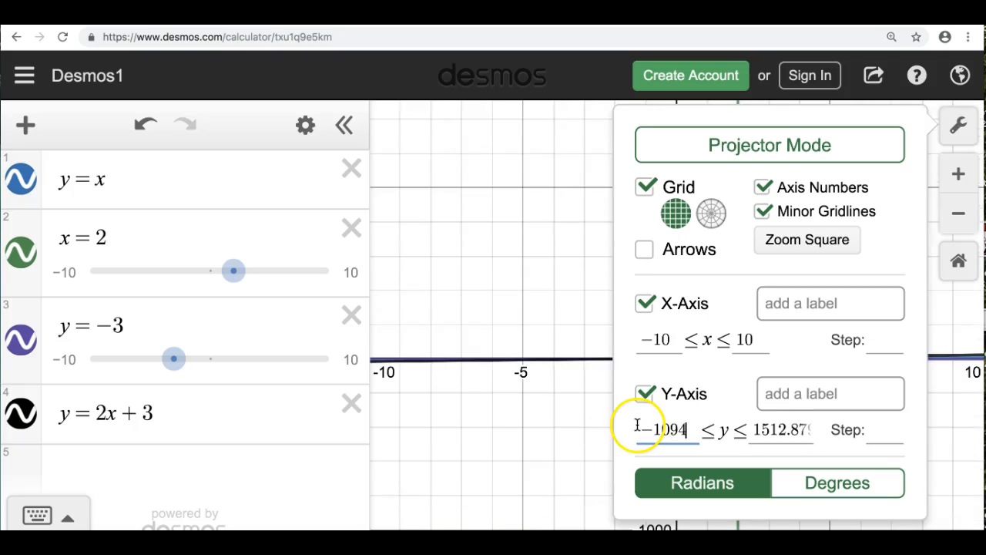
{"action": "key", "text": "BackSpace"}
{"action": "key", "text": "BackSpace"}
{"action": "key", "text": "BackSpace"}
{"action": "key", "text": "BackSpace"}
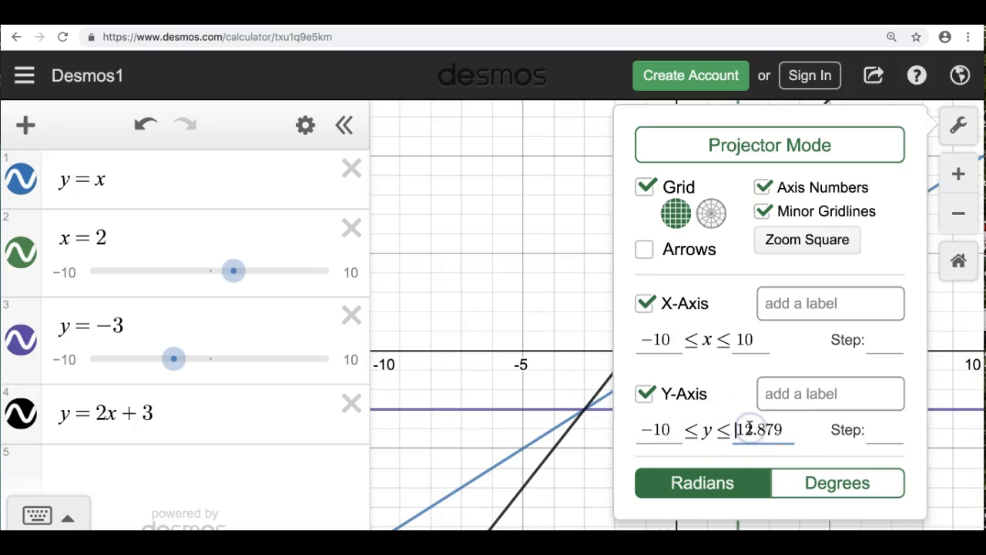
{"action": "key", "text": "BackSpace"}
{"action": "key", "text": "BackSpace"}
{"action": "key", "text": "BackSpace"}
{"action": "key", "text": "BackSpace"}
{"action": "key", "text": "BackSpace"}
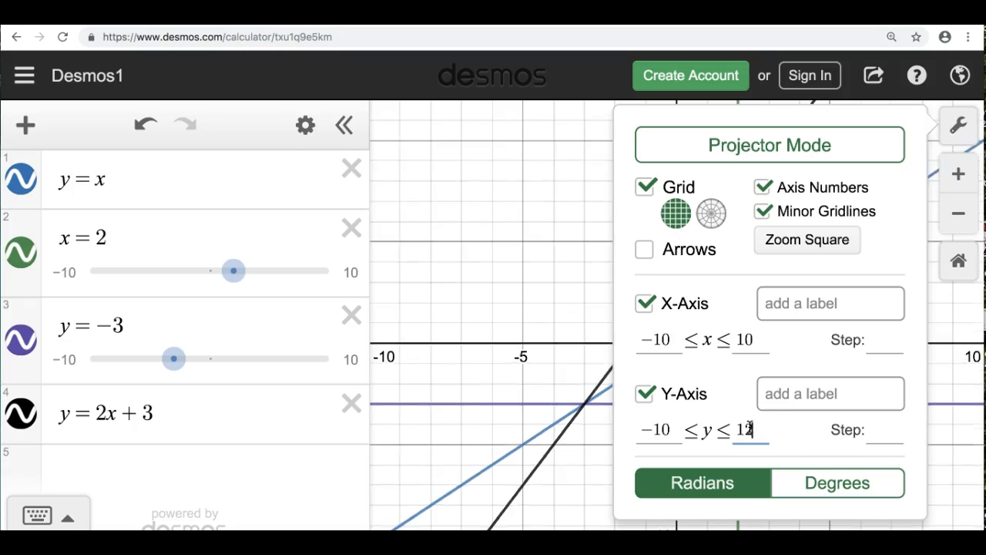
{"action": "type", "text": "0"}
{"action": "left_click", "coordinate": [505, 256]}
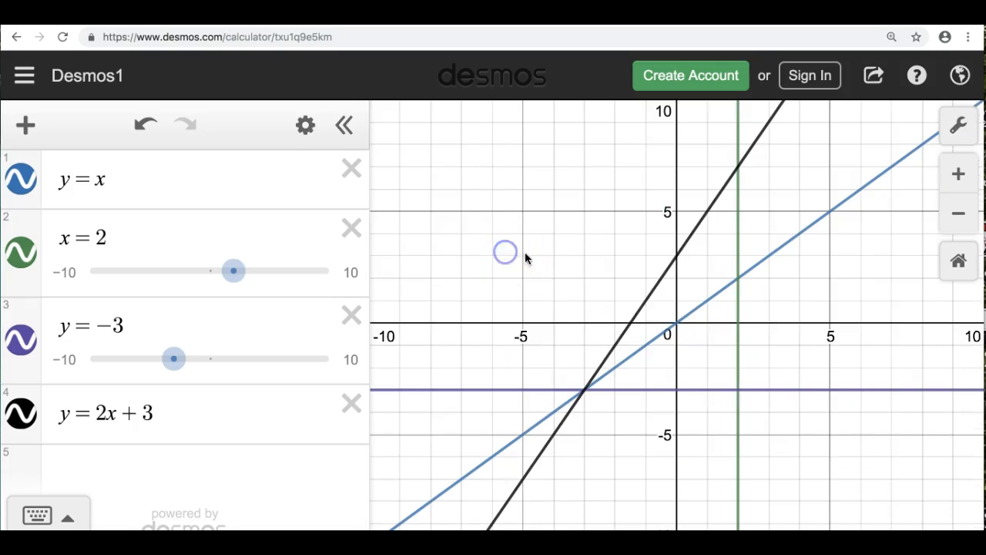
Show the coordinates where y = x meets the axes and other lines, and check where y = 2x + 3 crosses x = 2
{"action": "left_click_drag", "start_coordinate": [655, 316], "coordinate": [653, 288]}
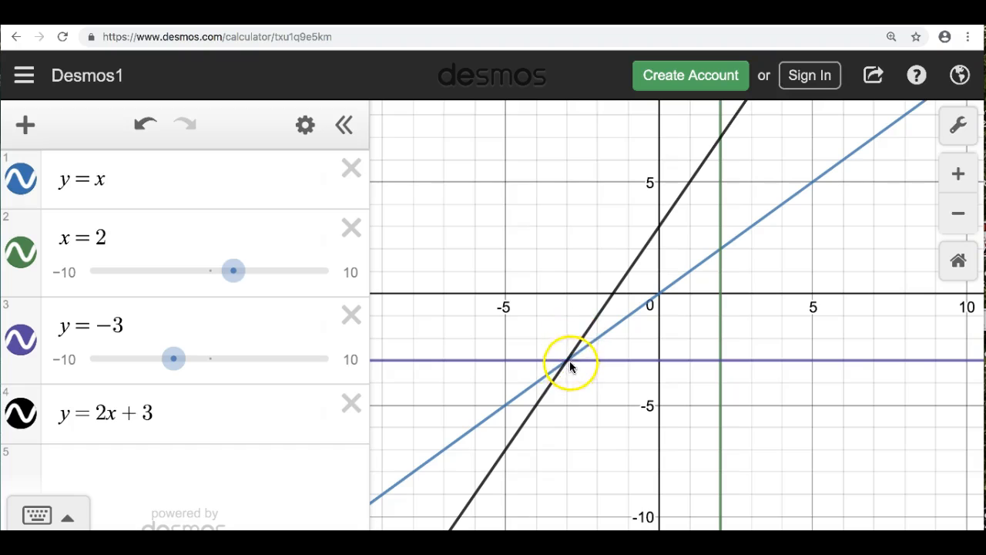
{"action": "left_click", "coordinate": [720, 252]}
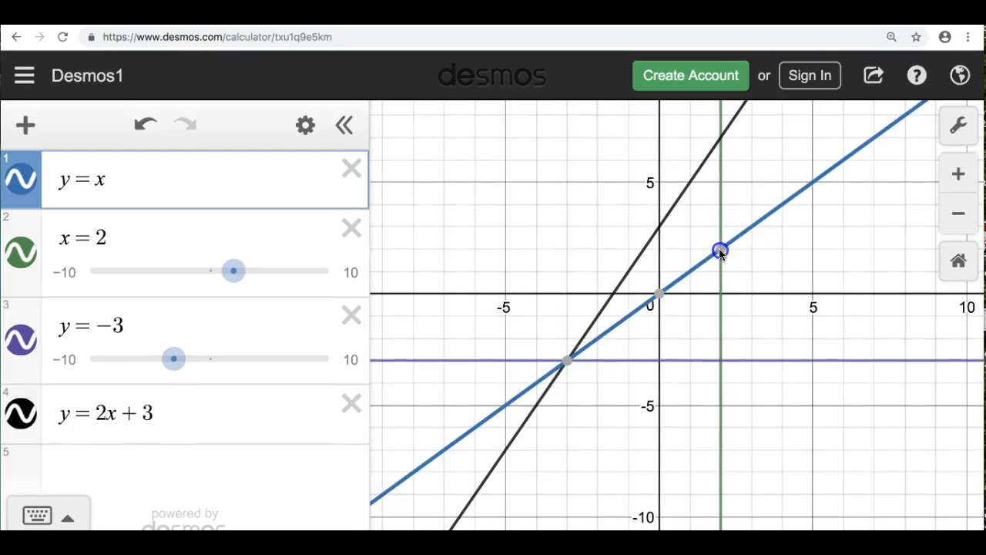
{"action": "left_click", "coordinate": [659, 294]}
{"action": "left_click", "coordinate": [568, 360]}
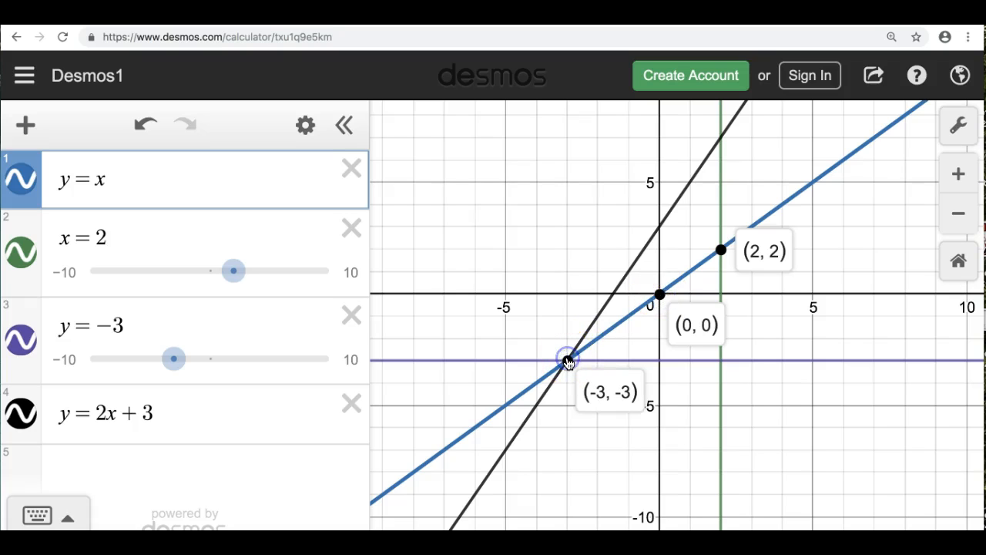
{"action": "left_click", "coordinate": [719, 139]}
{"action": "left_click", "coordinate": [719, 139]}
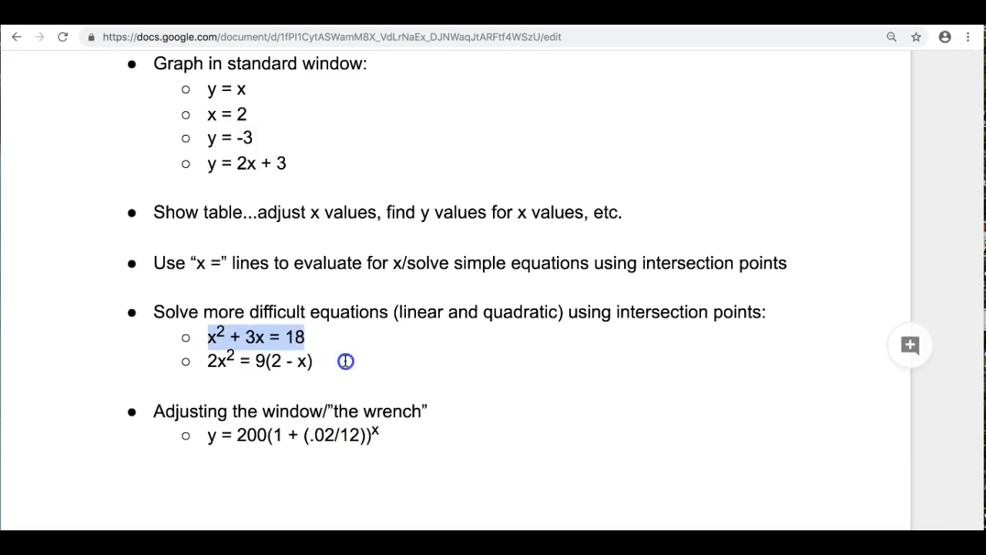
Show the coordinates of the two points where y = x² + 3x intersects y = 18
{"action": "left_click", "coordinate": [362, 339]}
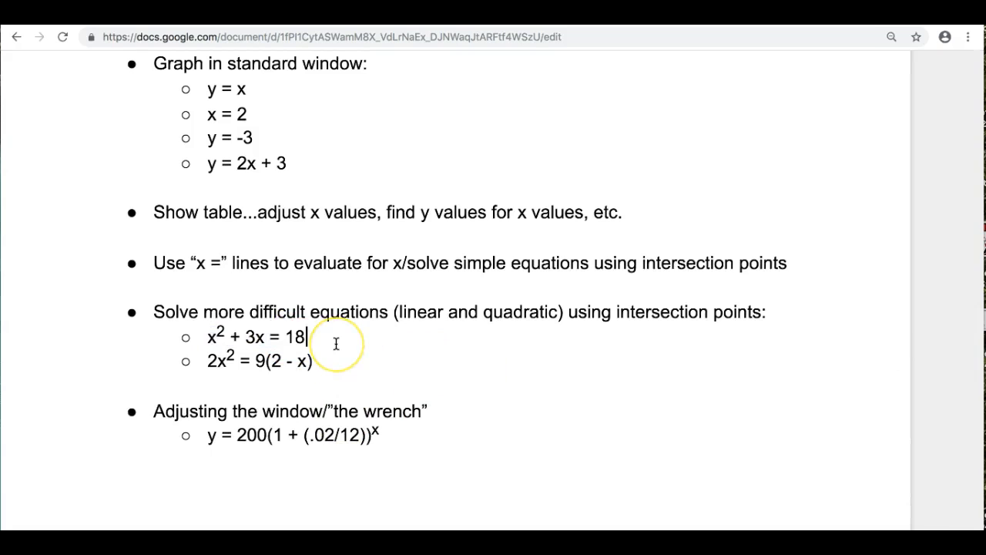
{"action": "left_click", "coordinate": [329, 331]}
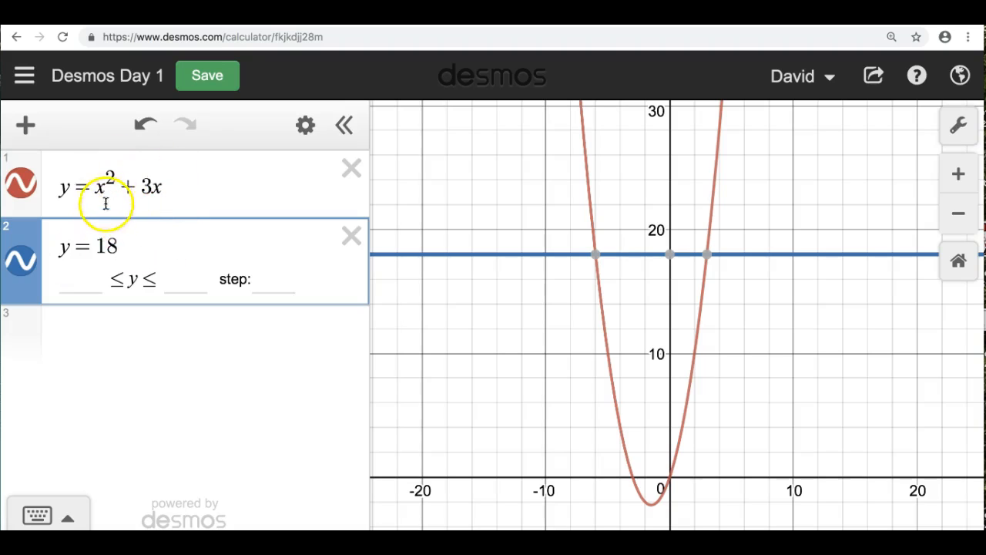
{"action": "mouse_move", "coordinate": [668, 253]}
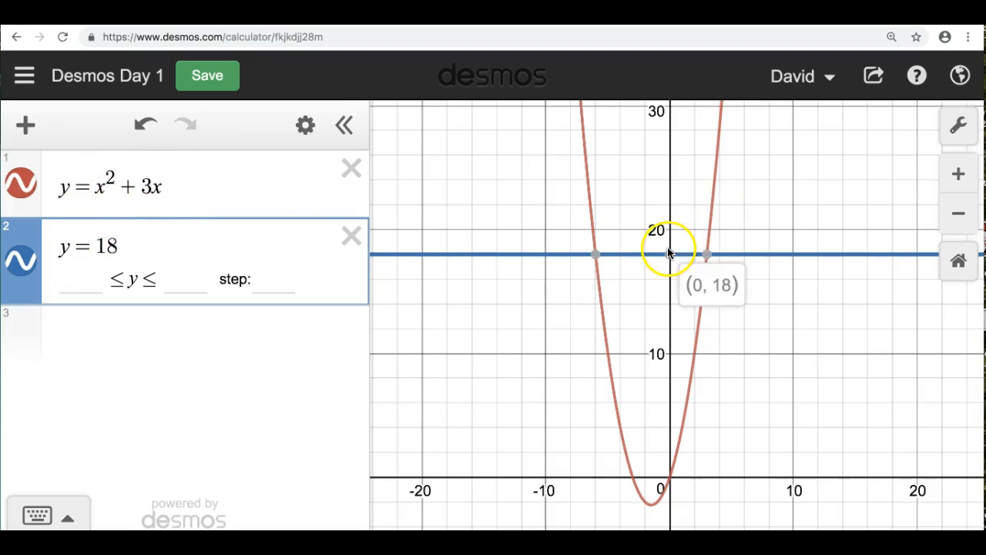
{"action": "left_click", "coordinate": [597, 255]}
{"action": "left_click", "coordinate": [706, 255]}
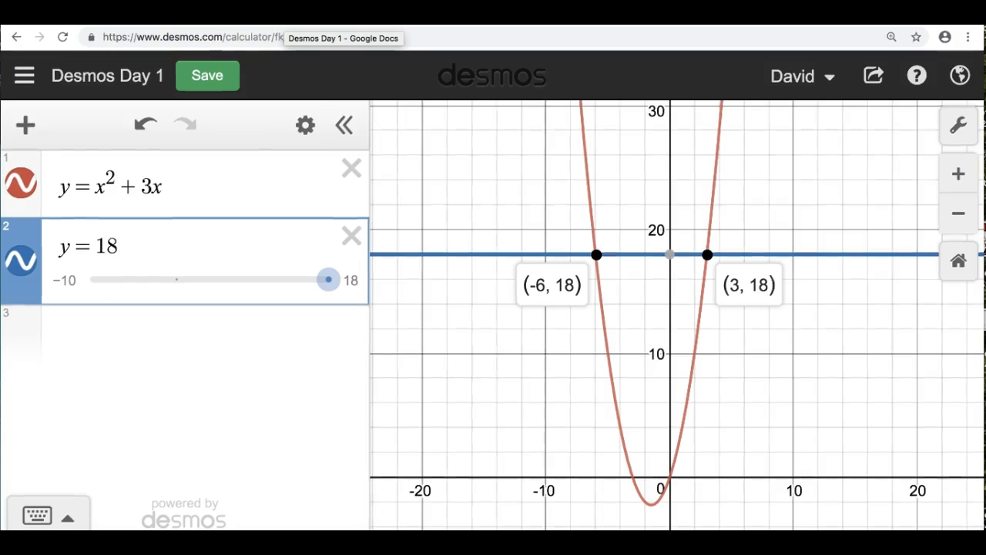
Look up the exponential equation in the Desmos Day 1 Google document, return to Desmos and clear the two existing expressions
{"action": "left_click", "coordinate": [284, 15]}
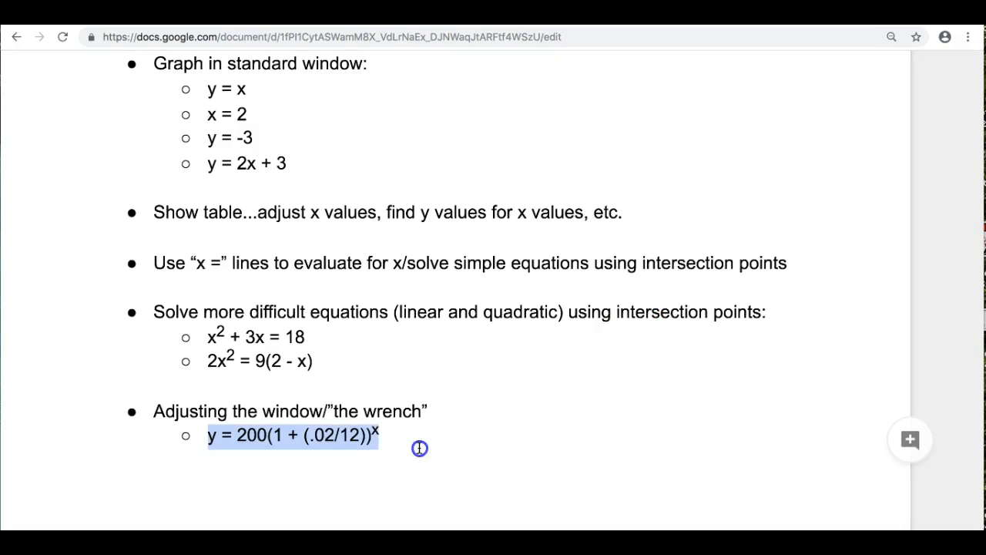
{"action": "left_click", "coordinate": [451, 438]}
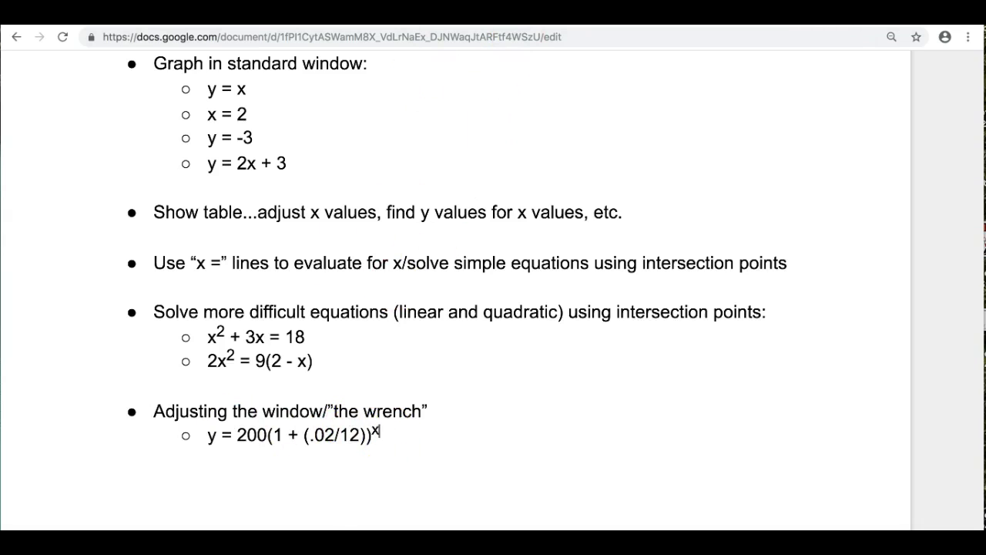
{"action": "left_click", "coordinate": [518, 16]}
{"action": "left_click", "coordinate": [226, 192]}
{"action": "key", "text": "BackSpace"}
{"action": "key", "text": "BackSpace"}
{"action": "key", "text": "BackSpace"}
{"action": "key", "text": "BackSpace"}
{"action": "key", "text": "BackSpace"}
{"action": "key", "text": "BackSpace"}
{"action": "key", "text": "BackSpace"}
{"action": "key", "text": "BackSpace"}
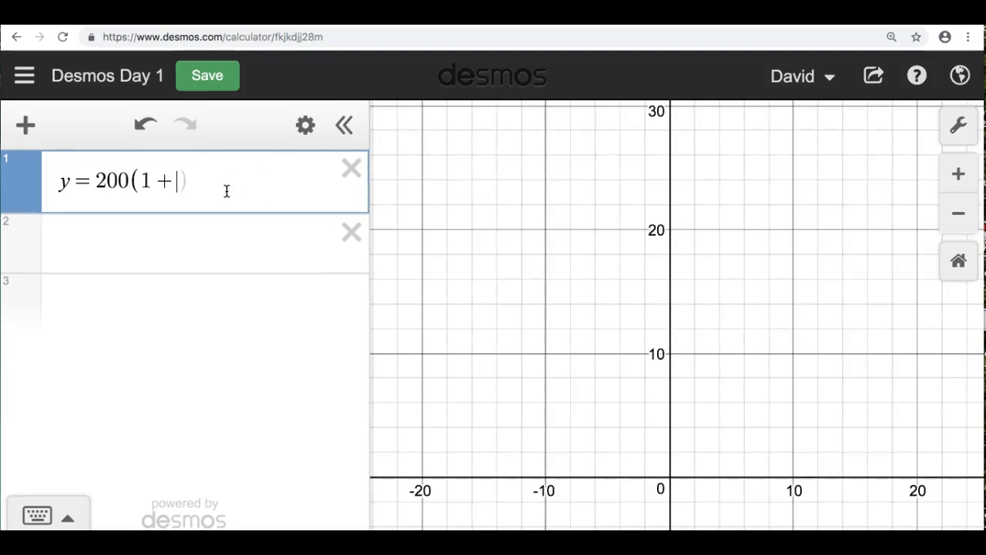
Complete the first expression as y = 200(1 + (.02/12))^x
{"action": "type", "text": "(.02/12"}
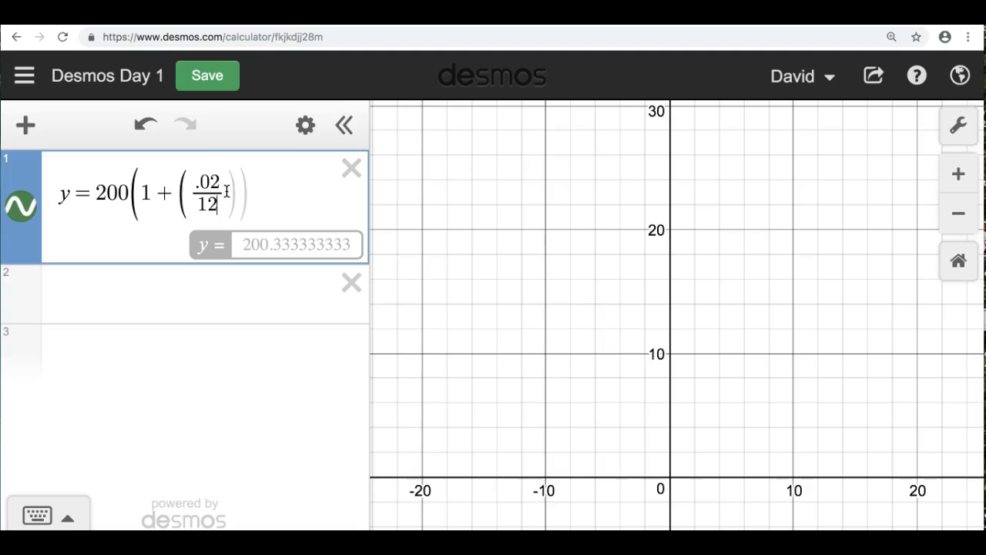
{"action": "key", "text": "Right"}
{"action": "key", "text": "Up"}
{"action": "key", "text": "Down"}
{"action": "key", "text": "Up"}
{"action": "key", "text": "Down"}
{"action": "key", "text": "Up"}
{"action": "key", "text": "Right"}
{"action": "type", "text": "))^x"}
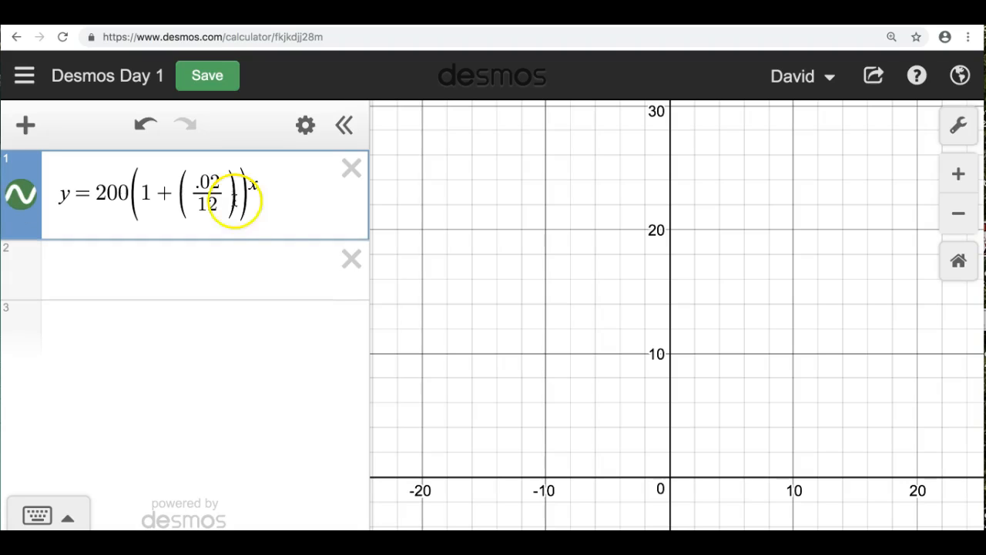
Zoom out and reposition the graph window to show the exponential curve from its y-intercept across the first quadrant
{"action": "left_click_drag", "start_coordinate": [605, 349], "coordinate": [557, 223]}
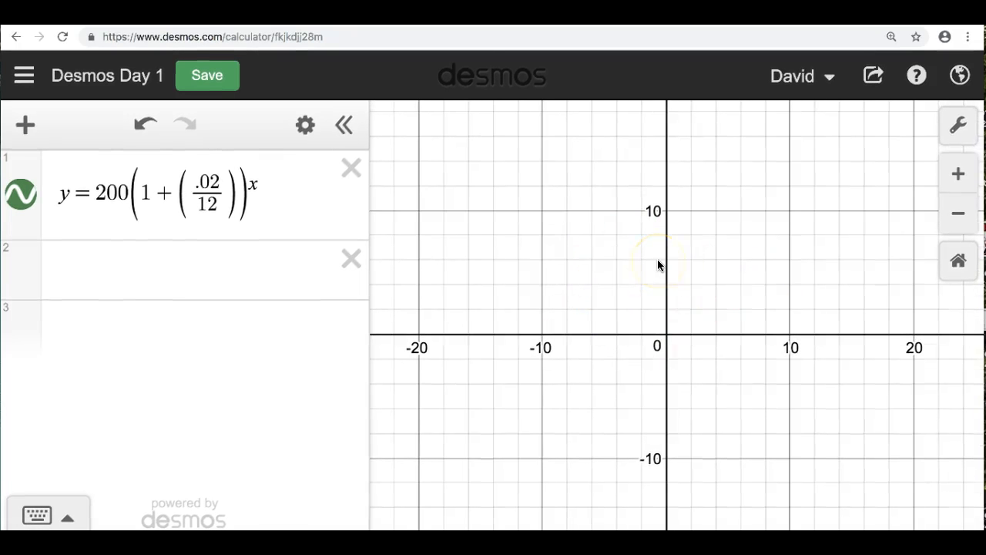
{"action": "scroll", "coordinate": [657, 258], "scroll_direction": "down", "scroll_amount": 10}
{"action": "left_click_drag", "start_coordinate": [635, 206], "coordinate": [578, 326]}
{"action": "left_click_drag", "start_coordinate": [653, 264], "coordinate": [578, 322]}
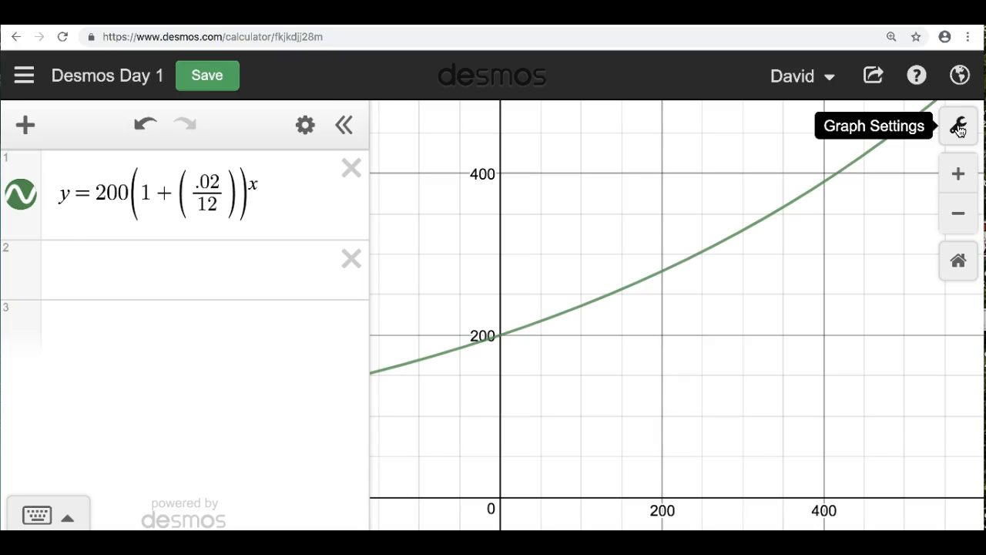
{"action": "left_click_drag", "start_coordinate": [633, 219], "coordinate": [658, 238]}
{"action": "left_click_drag", "start_coordinate": [601, 304], "coordinate": [488, 286]}
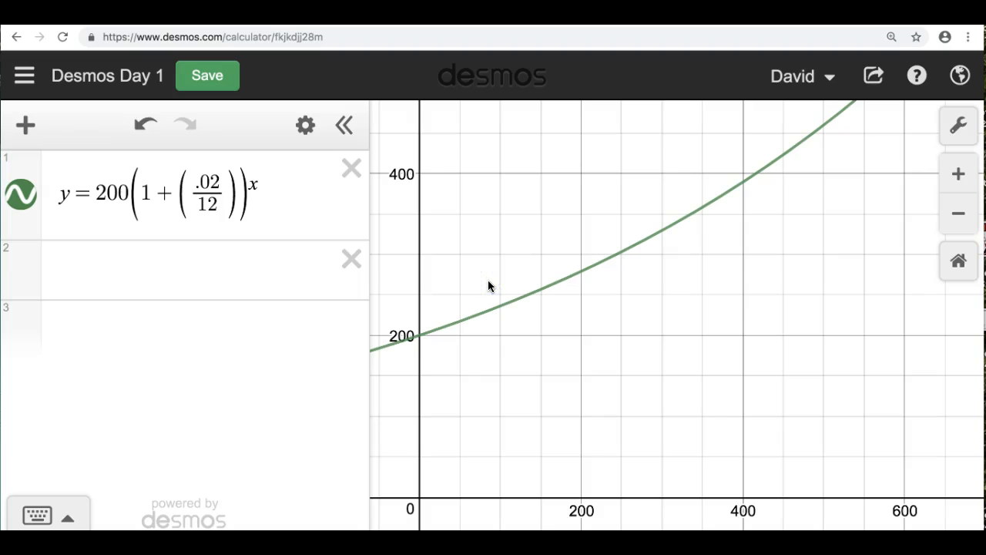
Trace a short stretch of the exponential curve near x = 50 to read its coordinates
{"action": "left_click", "coordinate": [466, 310]}
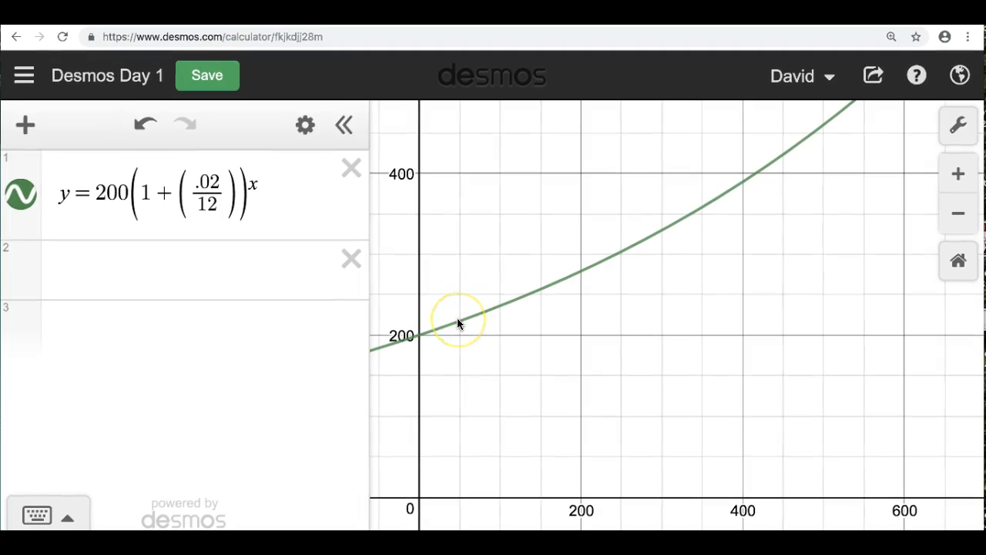
{"action": "left_click", "coordinate": [457, 319]}
{"action": "mouse_move", "coordinate": [458, 319]}
{"action": "left_mouse_down"}
{"action": "mouse_move", "coordinate": [571, 291]}
{"action": "mouse_move", "coordinate": [398, 343]}
{"action": "mouse_move", "coordinate": [472, 322]}
{"action": "left_mouse_up"}
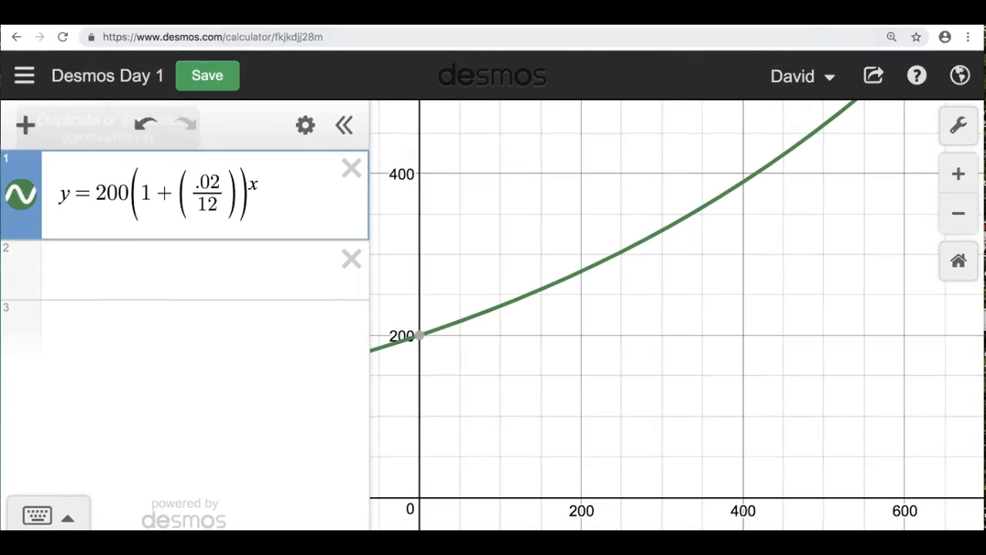
Open the graph's sharing options and place the cursor in the share link
{"action": "left_click", "coordinate": [875, 80]}
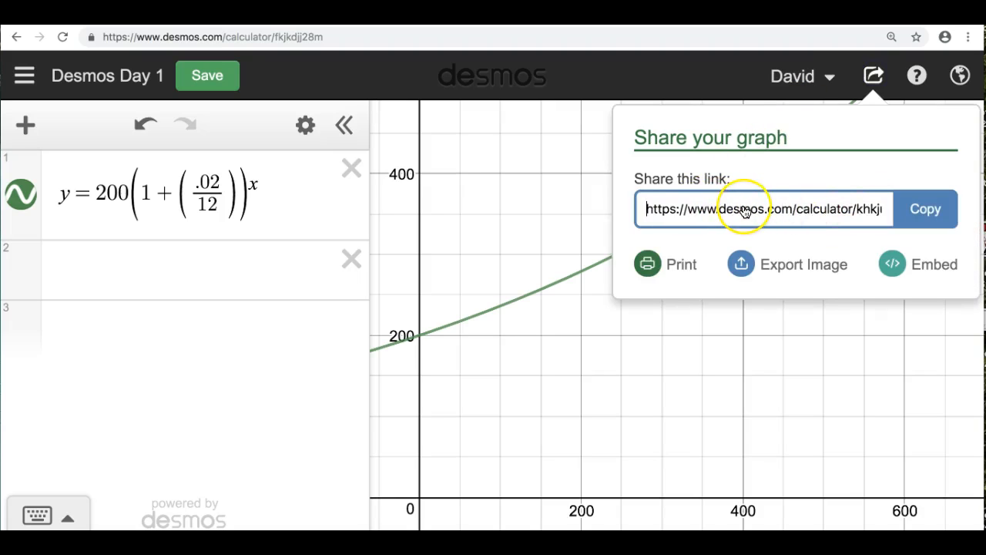
{"action": "left_click", "coordinate": [745, 211]}
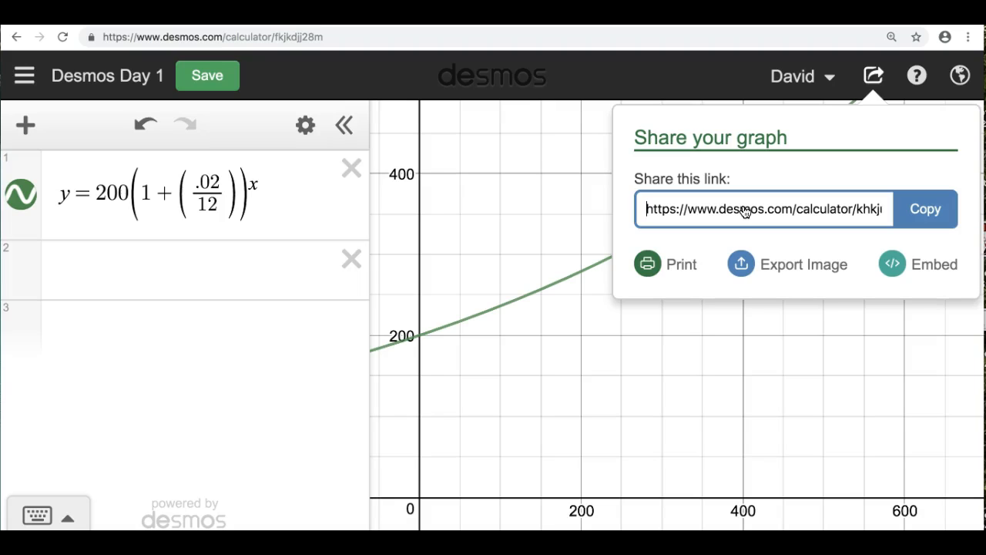
{"action": "left_click", "coordinate": [654, 208]}
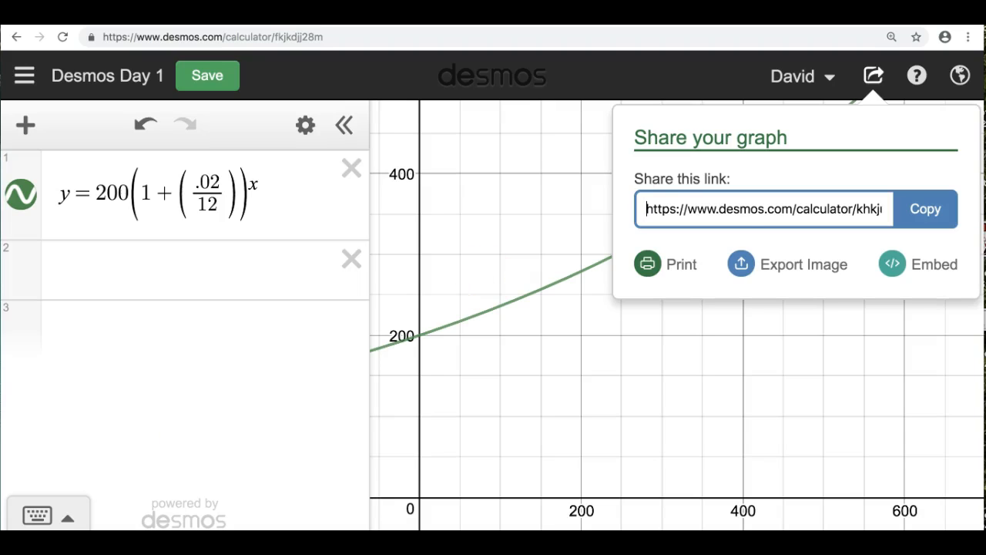